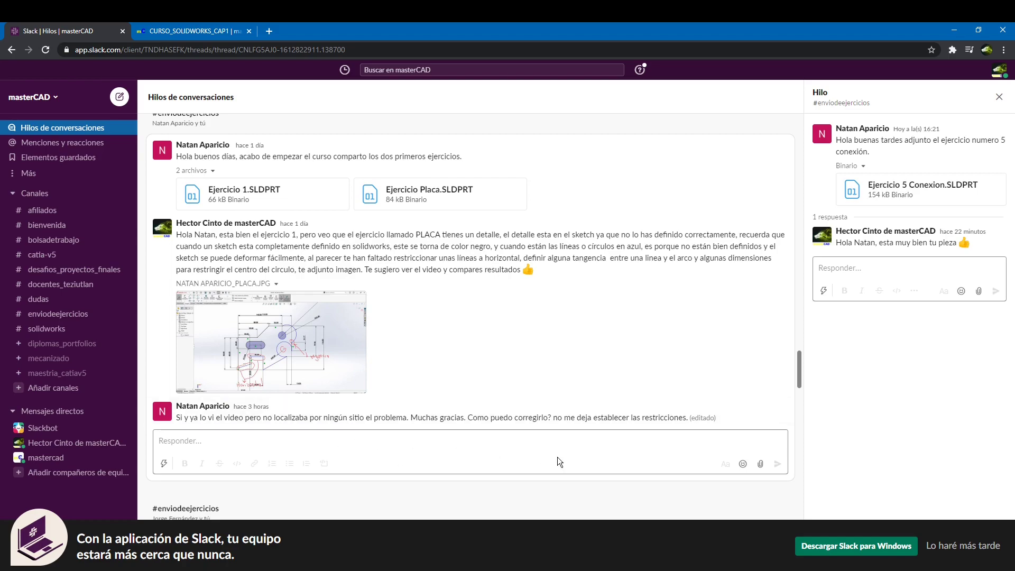
# Leave the Slack thread about the PLACA exercise and bring up the SOLIDWORKS Ejercicio Placa part
pyautogui.hotkey('alt', 'Tab')
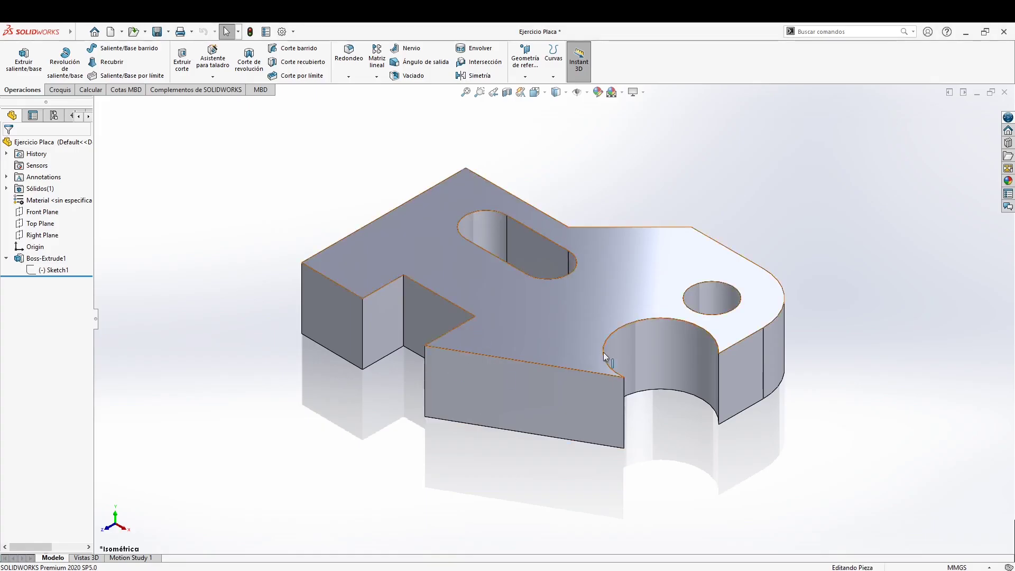
# Open Sketch1 for editing from the plate's top face
pyautogui.scroll(2, 608, 370)
pyautogui.scroll(2, 497, 359)
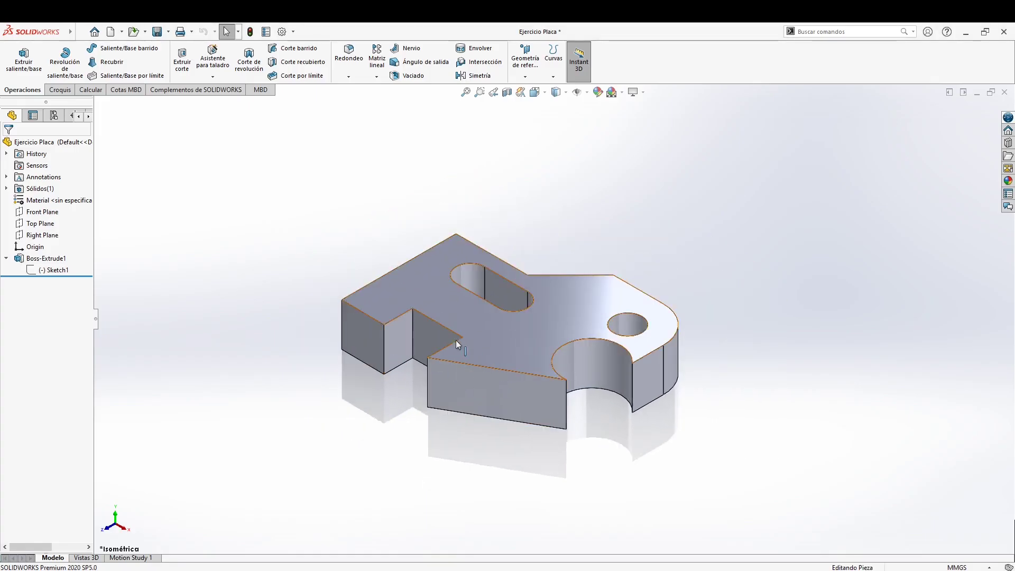
pyautogui.click(454, 313)
pyautogui.click(502, 266)
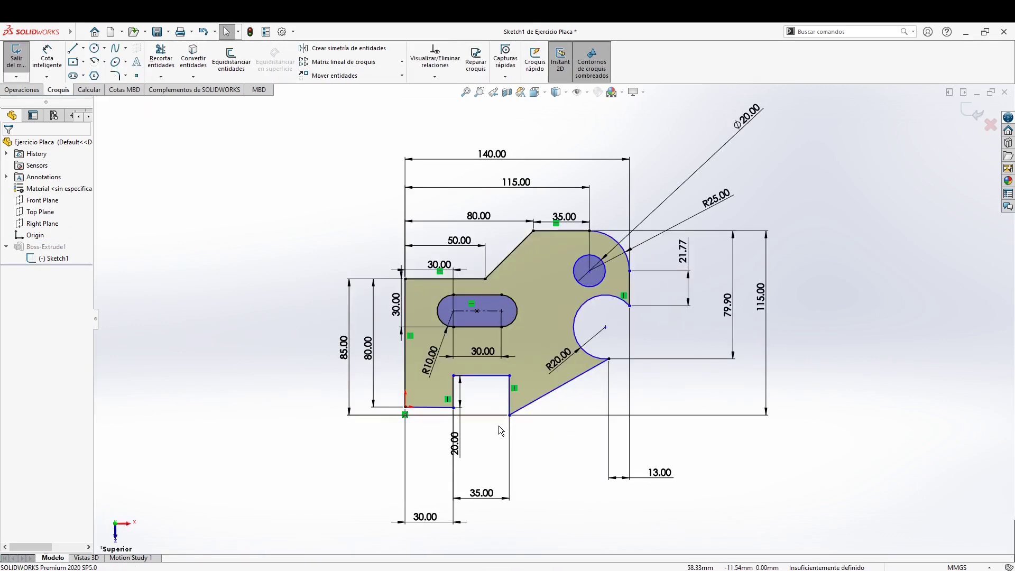
# Drag the bottom-left sketch line into a slant to show the sketch is under-defined
pyautogui.scroll(-1, 486, 378)
pyautogui.scroll(-1, 446, 369)
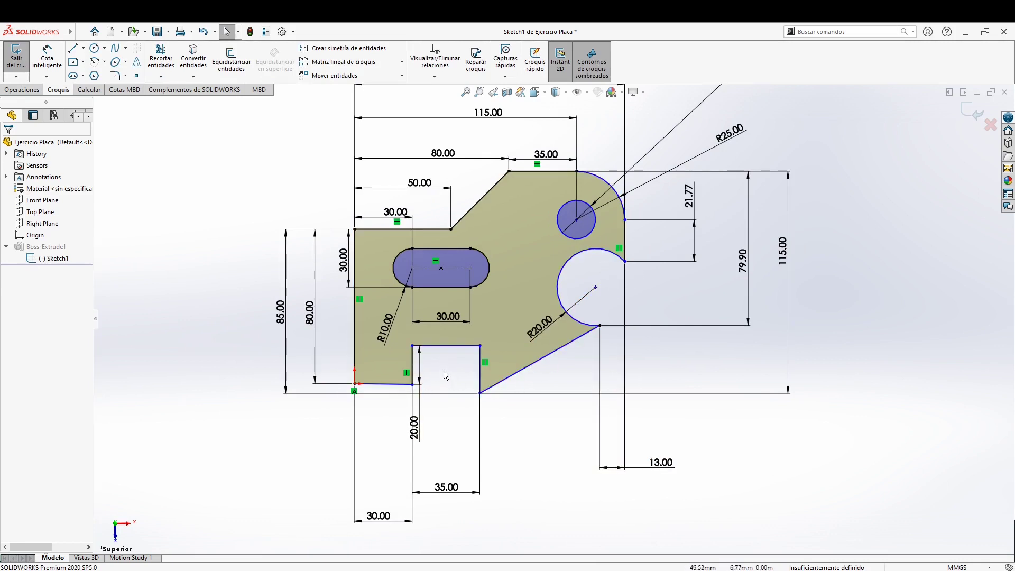
pyautogui.keyDown('ctrl'); pyautogui.moveTo(445, 370); pyautogui.dragTo(475, 354, button='middle'); pyautogui.keyUp('ctrl')
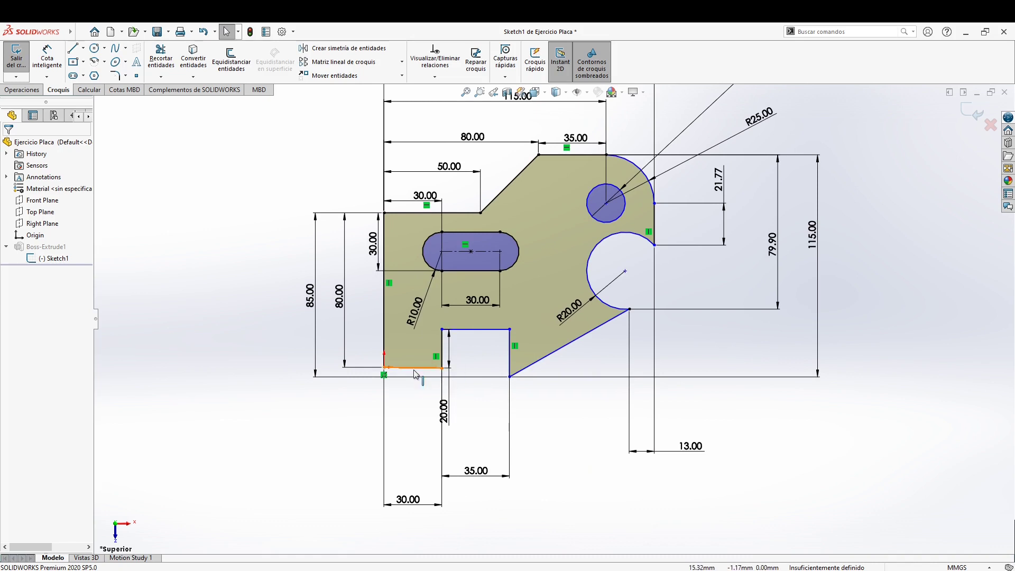
pyautogui.moveTo(416, 376)
pyautogui.mouseDown()
pyautogui.moveTo(421, 397)
pyautogui.moveTo(425, 357)
pyautogui.mouseUp()
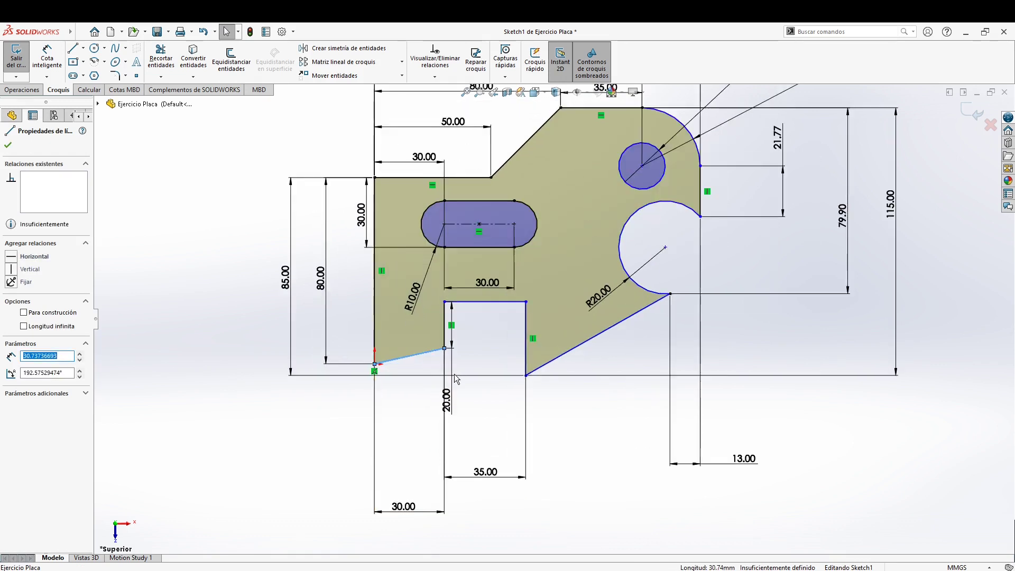
pyautogui.scroll(-5, 455, 377)
pyautogui.click(478, 385)
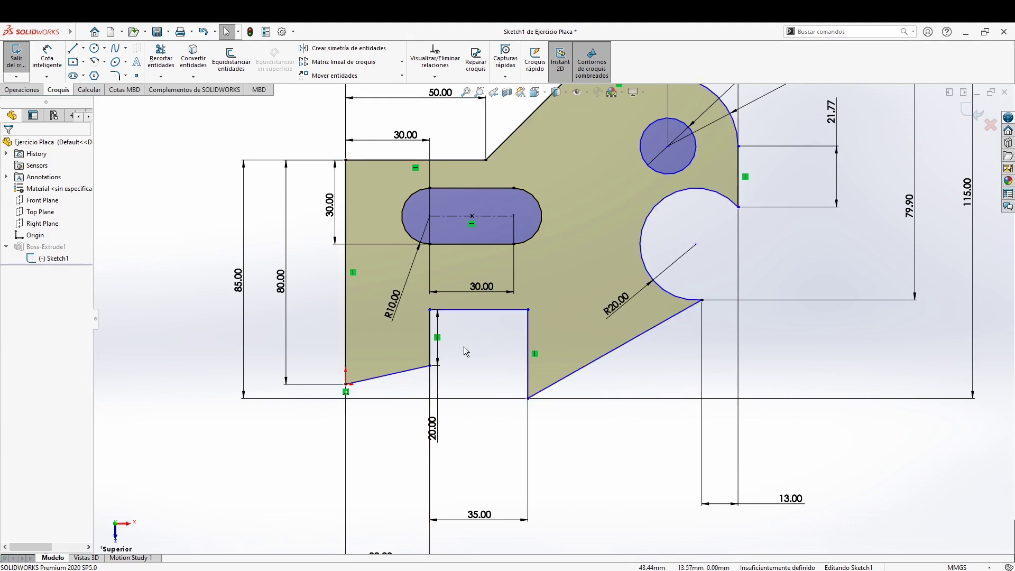
pyautogui.click(414, 167)
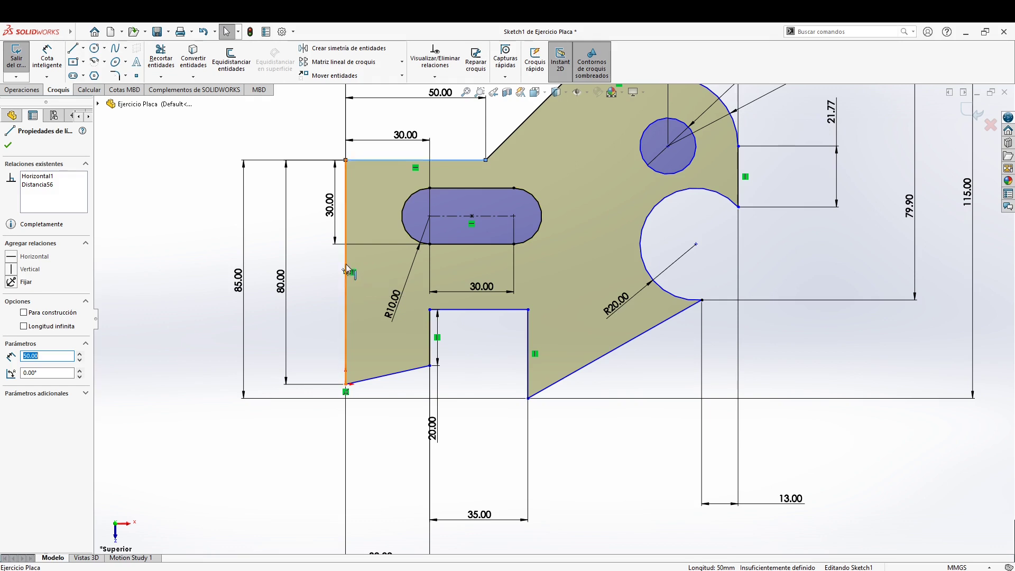
pyautogui.keyDown('ctrl'); pyautogui.moveTo(396, 380); pyautogui.dragTo(374, 382, button='middle'); pyautogui.keyUp('ctrl')
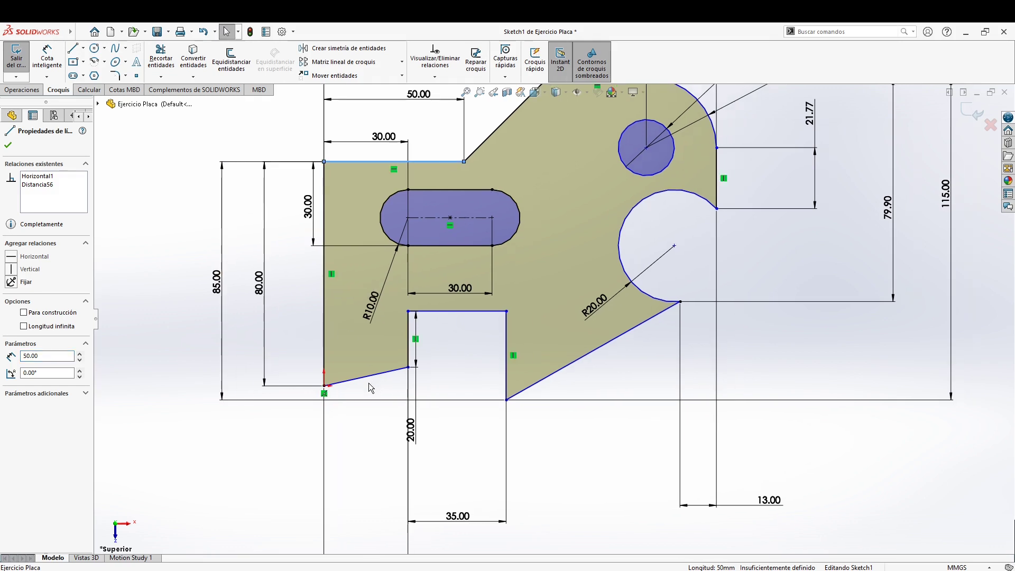
pyautogui.click(372, 379)
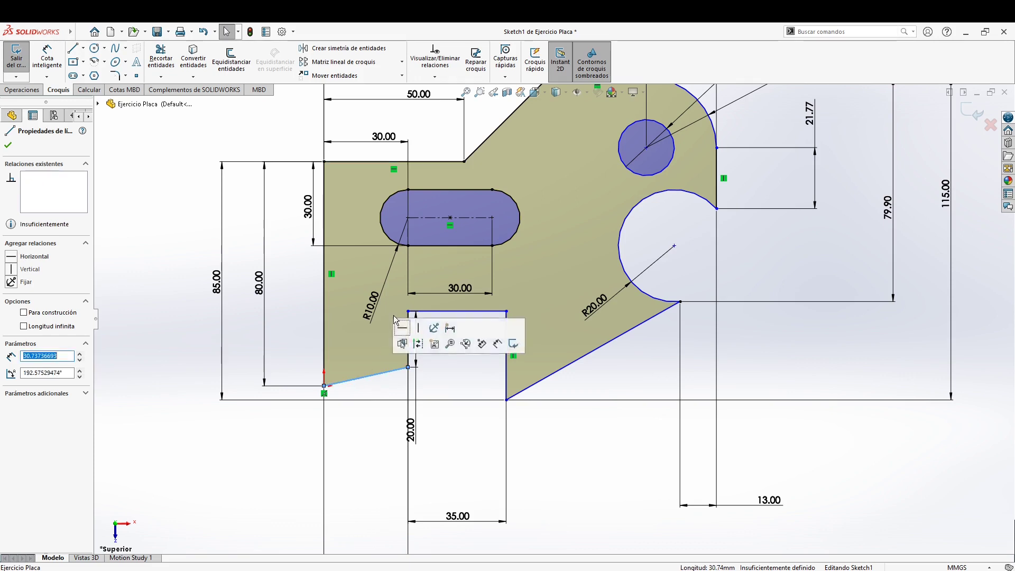
pyautogui.press('Escape')
pyautogui.click(375, 378)
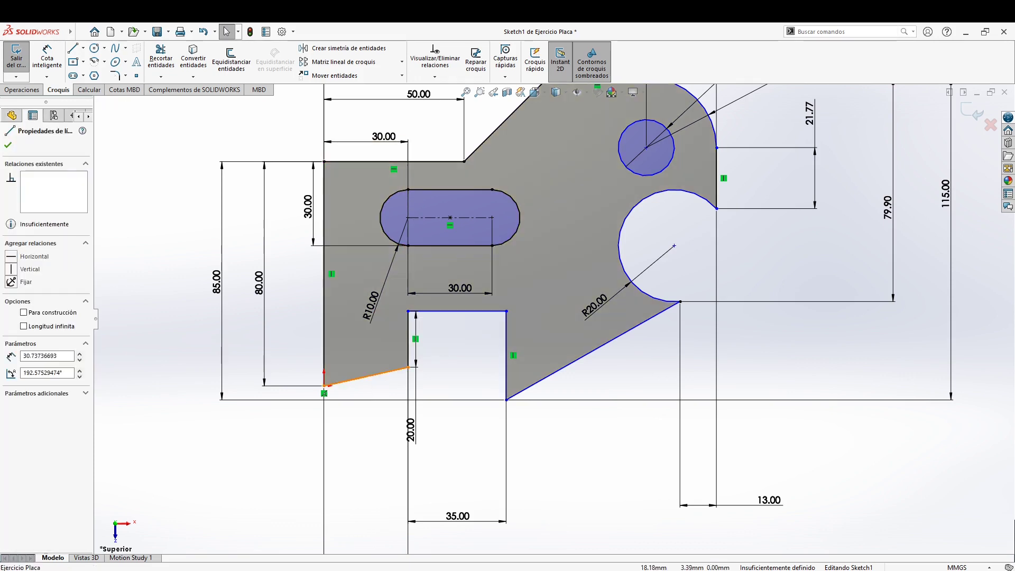
pyautogui.click(457, 313)
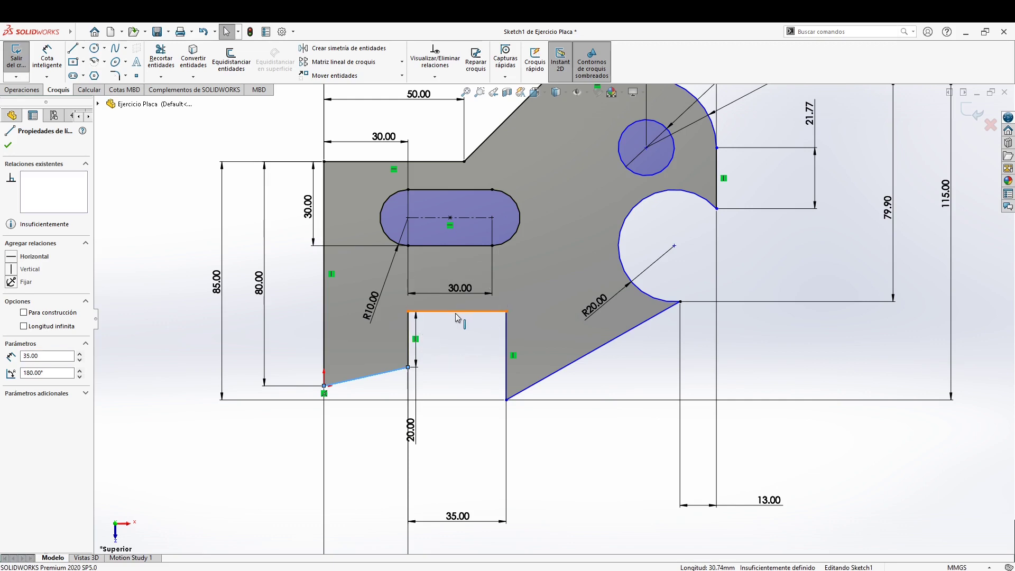
pyautogui.click(446, 365)
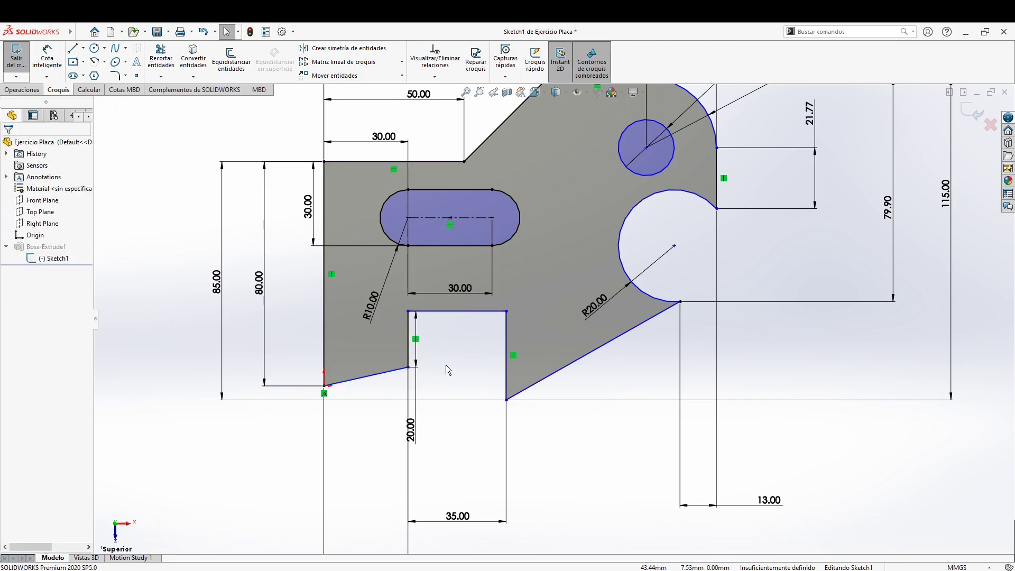
# Add Horizontal relations to the slanted bottom-left edge and the notch's top edge
pyautogui.click(380, 377)
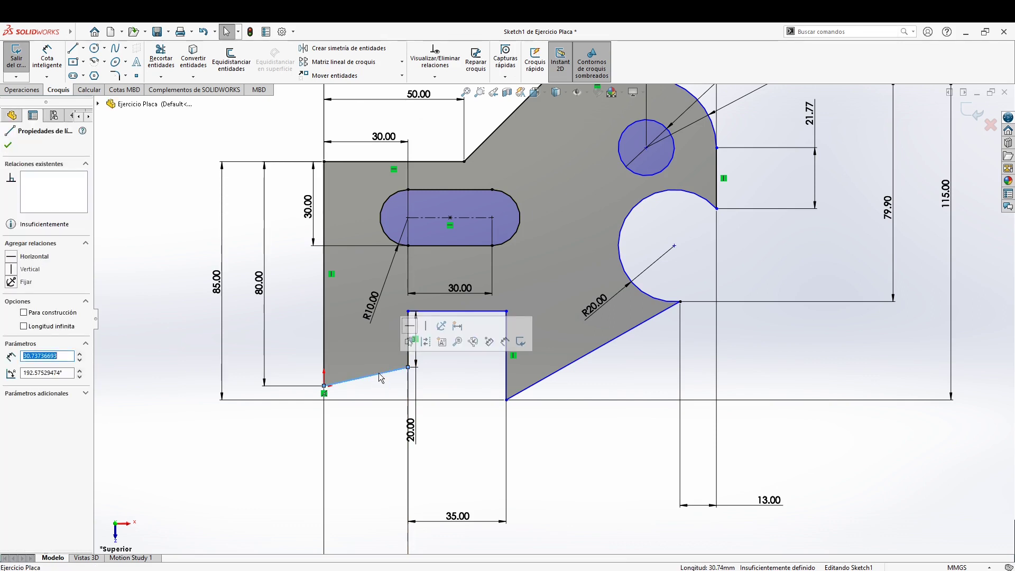
pyautogui.click(411, 327)
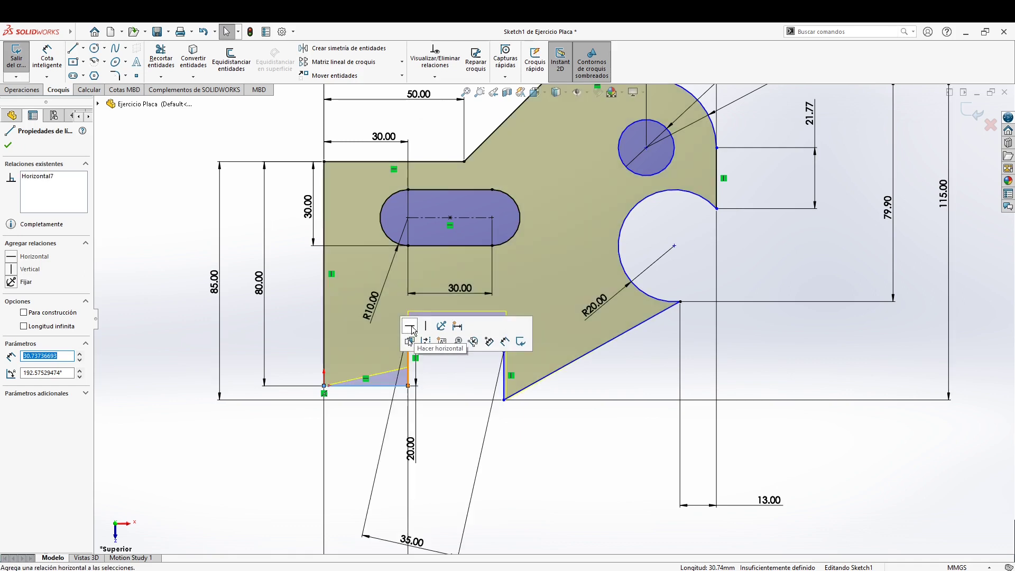
pyautogui.click(444, 379)
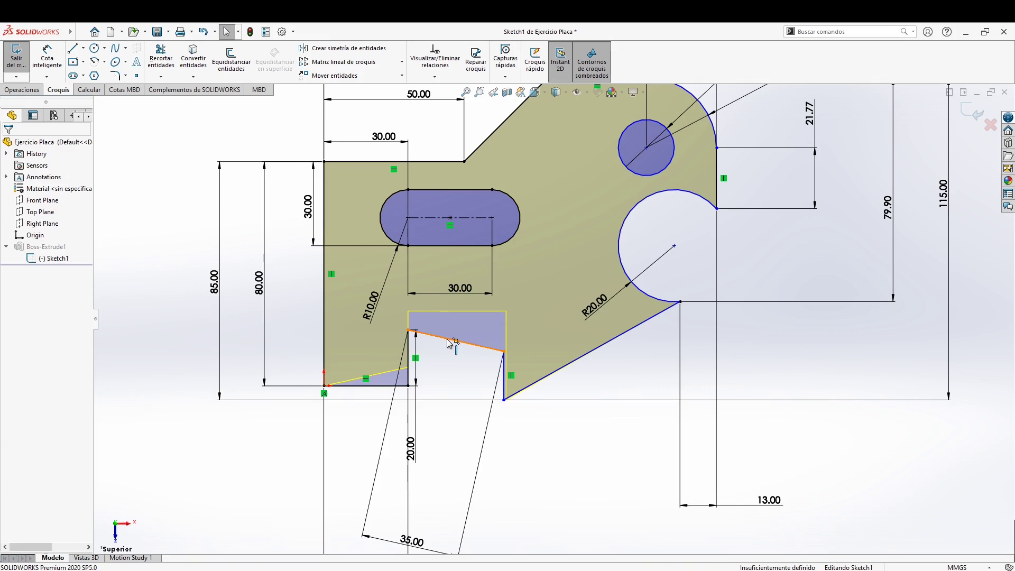
pyautogui.click(447, 340)
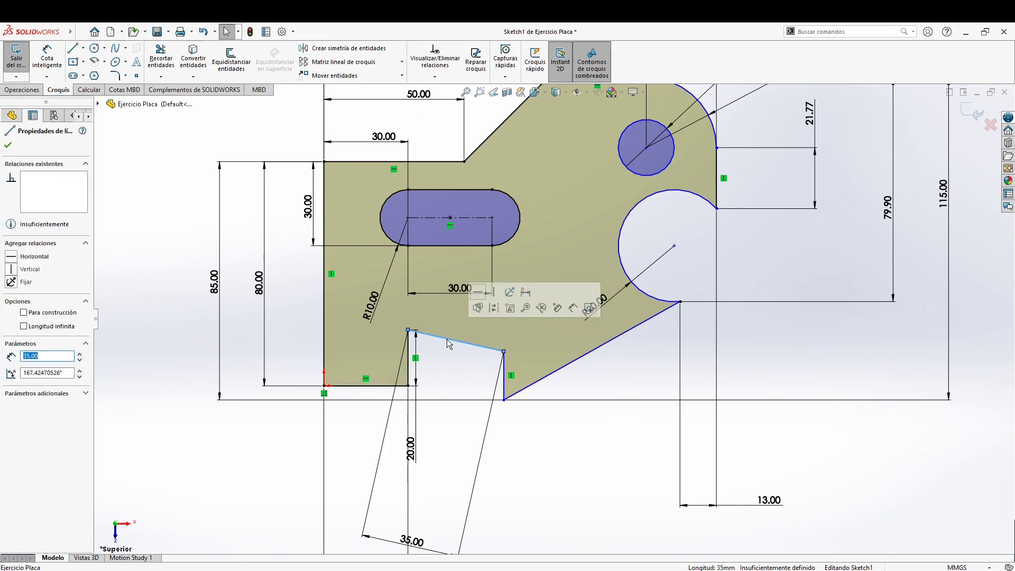
pyautogui.click(478, 294)
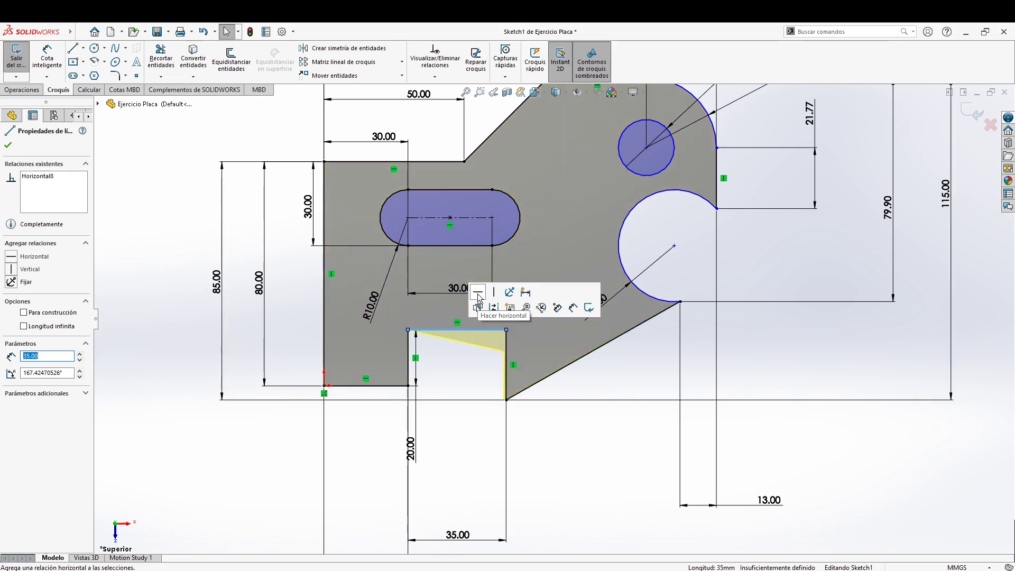
pyautogui.click(558, 436)
pyautogui.scroll(3, 559, 404)
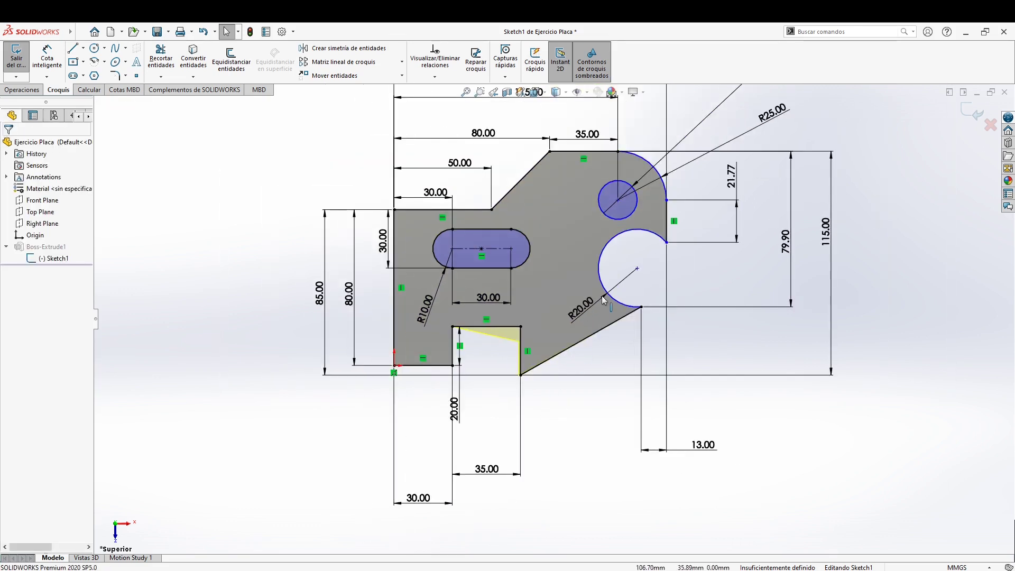
pyautogui.scroll(-1, 468, 400)
pyautogui.scroll(-1, 526, 392)
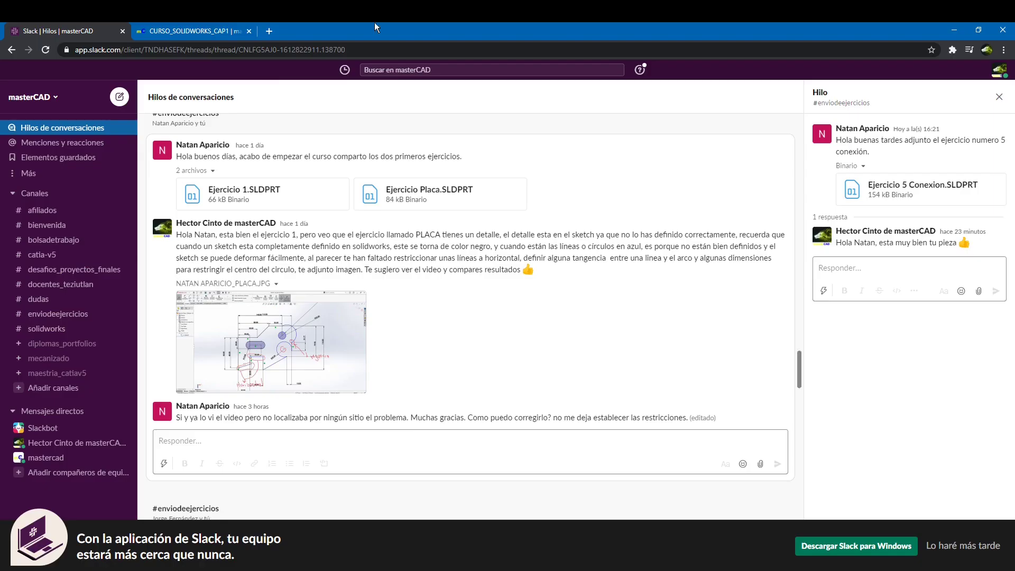
# Show the CURSO_SOLIDWORKS_CAP1 page with the Ejercicio Propuesto plate drawing, 140 by 115, 30 mm thick
pyautogui.click(215, 27)
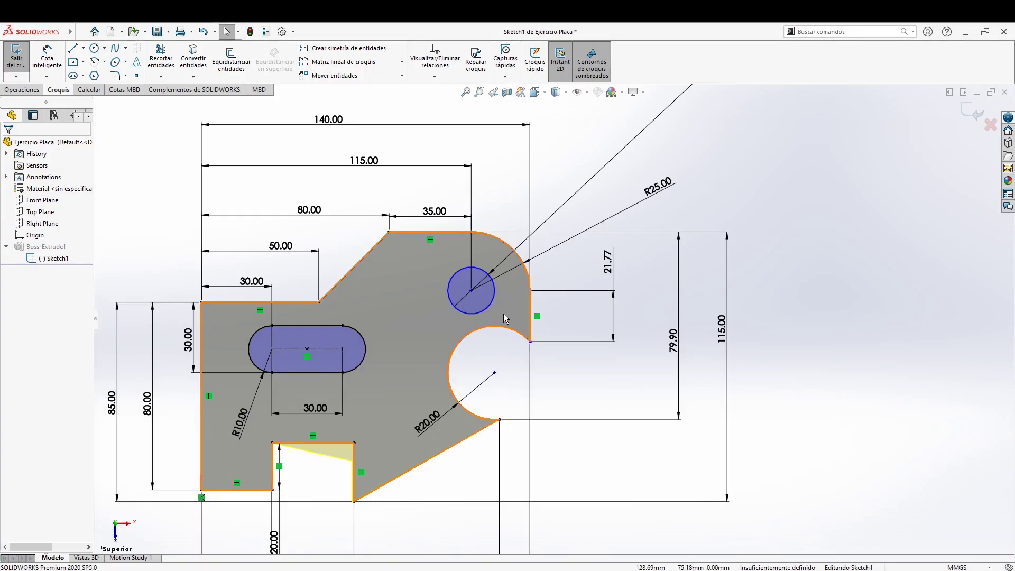
# Add a Concentric relation between the R25 arc and the small circle, leaving Sketch1 fully defined
pyautogui.scroll(-2, 474, 317)
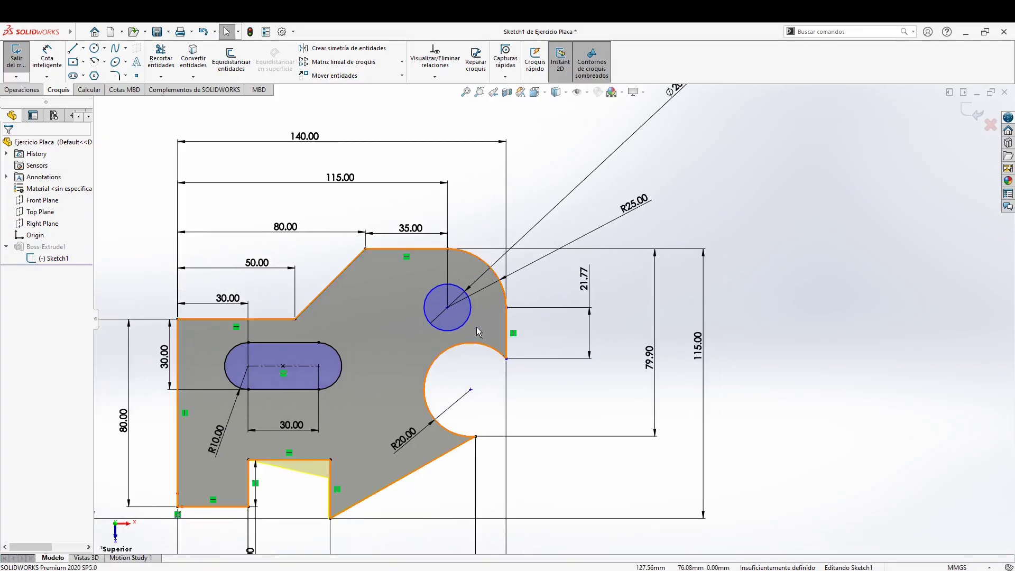
pyautogui.scroll(-3, 474, 316)
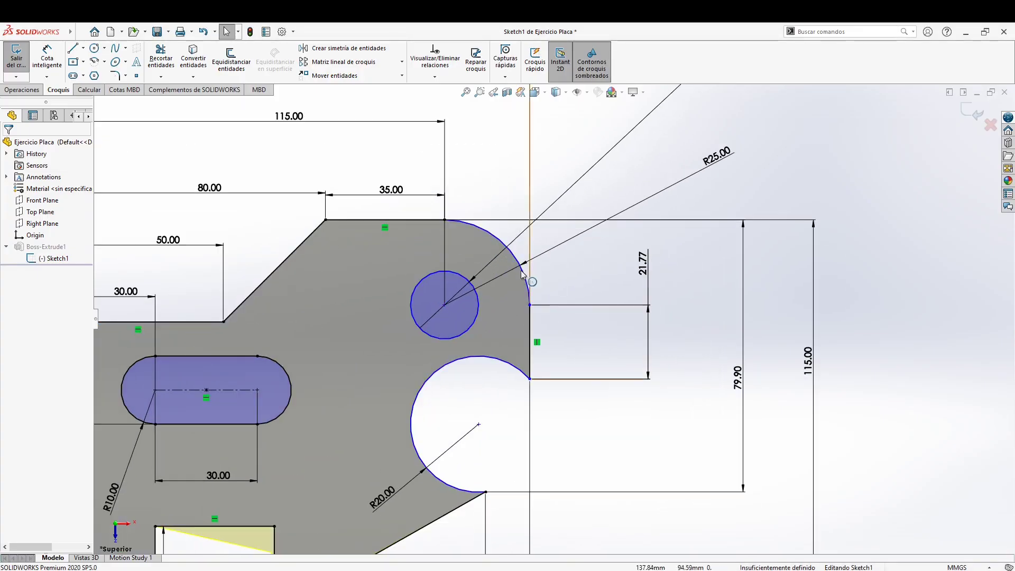
pyautogui.click(487, 231)
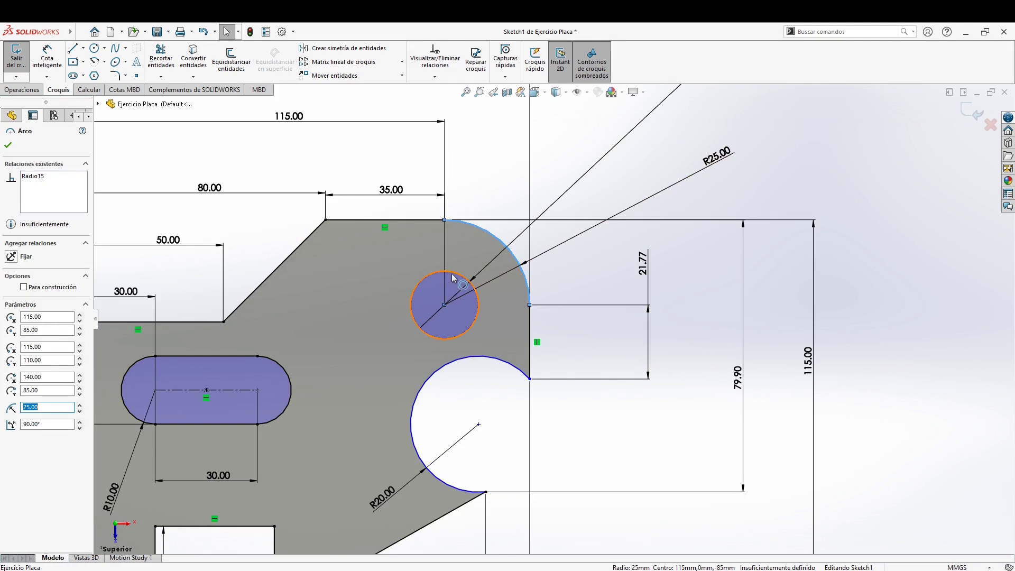
pyautogui.click(453, 280)
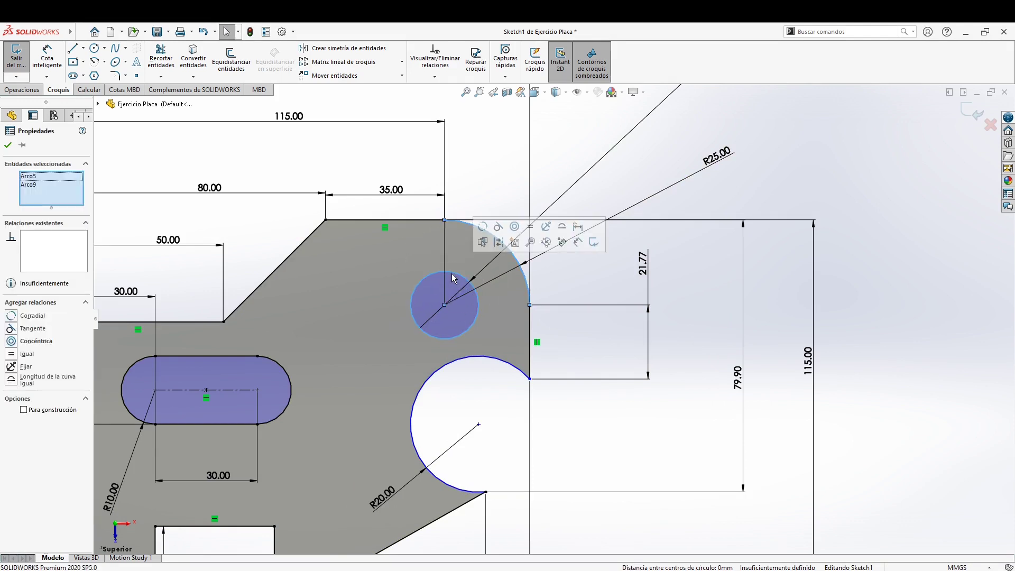
pyautogui.click(588, 283)
pyautogui.click(507, 245)
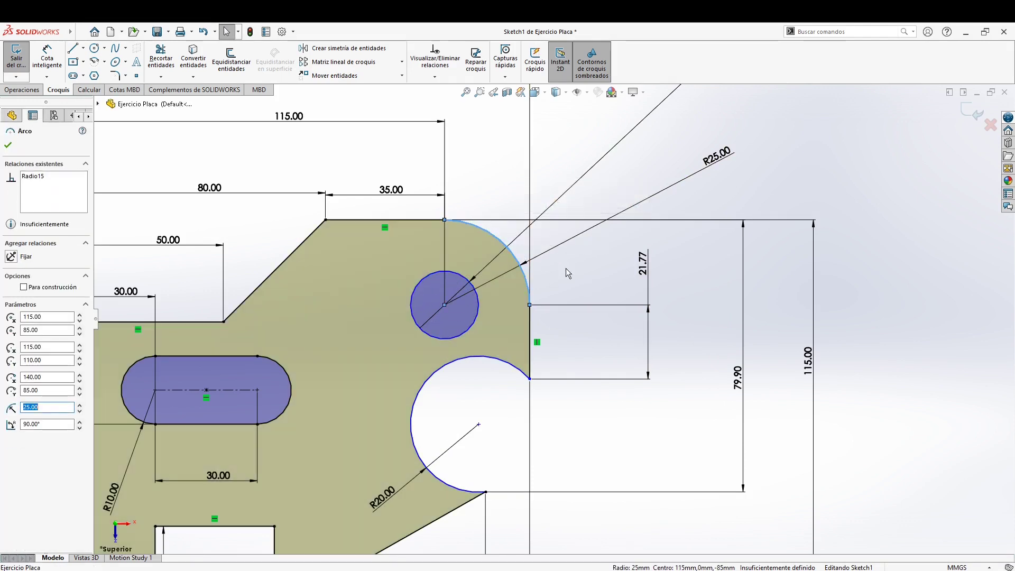
pyautogui.keyDown('ctrl'); pyautogui.click(453, 274); pyautogui.keyUp('ctrl')
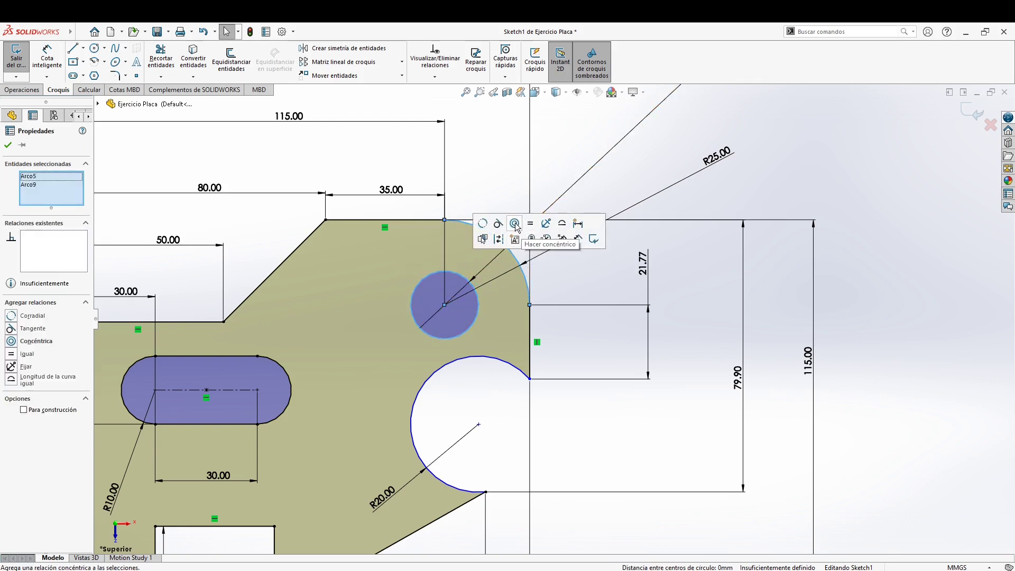
pyautogui.click(515, 223)
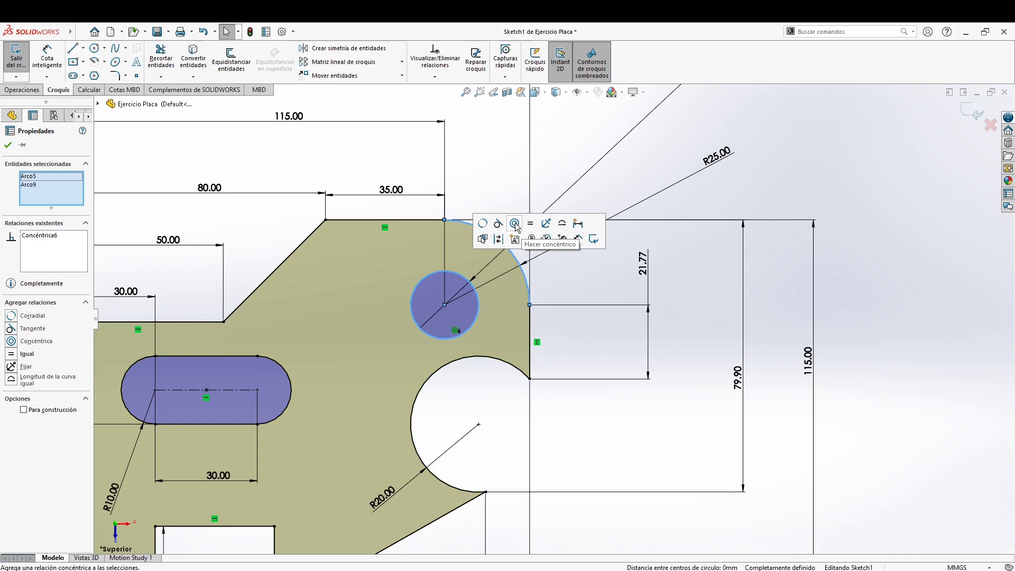
pyautogui.click(584, 293)
pyautogui.scroll(2, 470, 306)
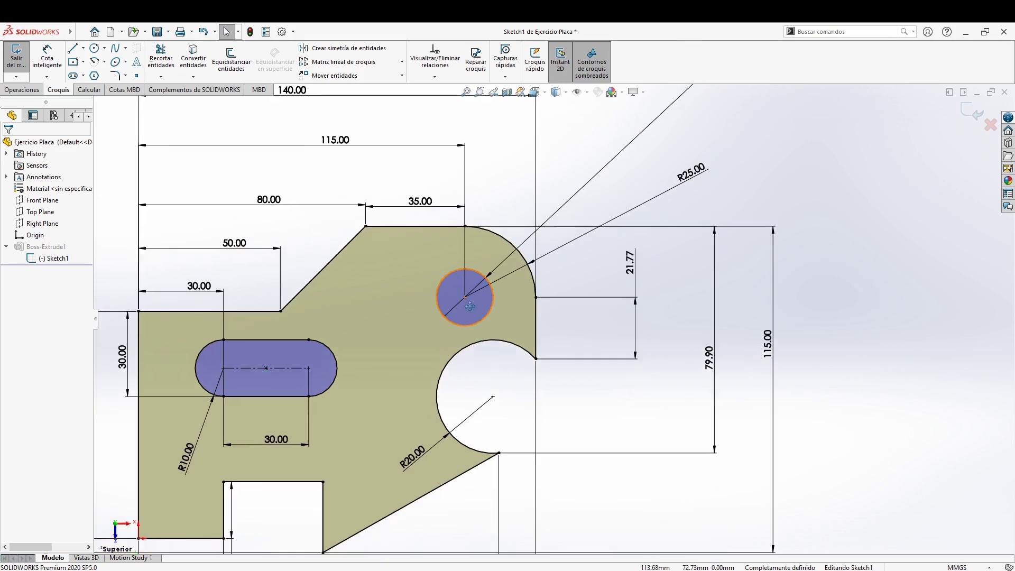
pyautogui.scroll(1, 468, 317)
pyautogui.scroll(1, 467, 322)
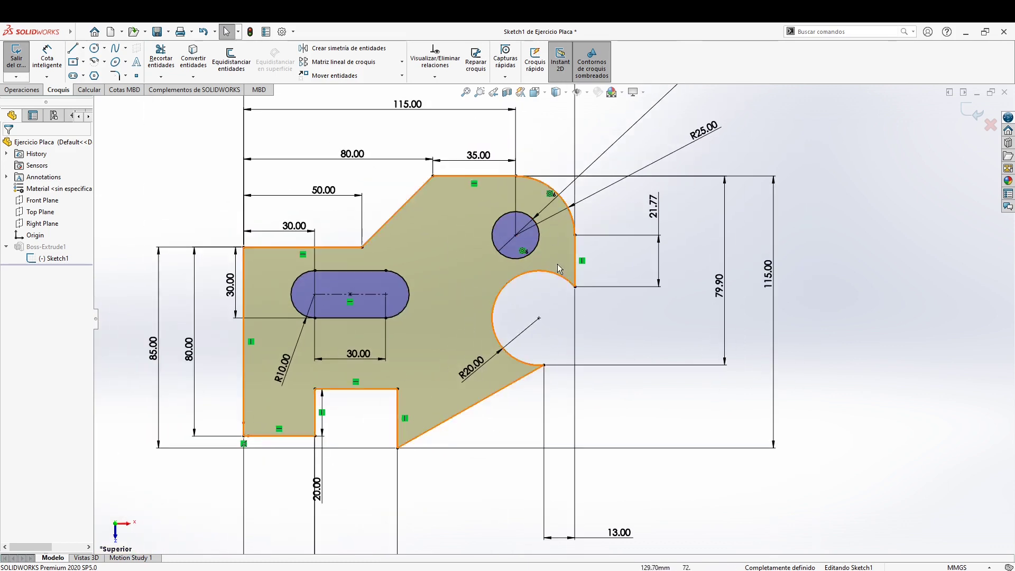
pyautogui.click(307, 436)
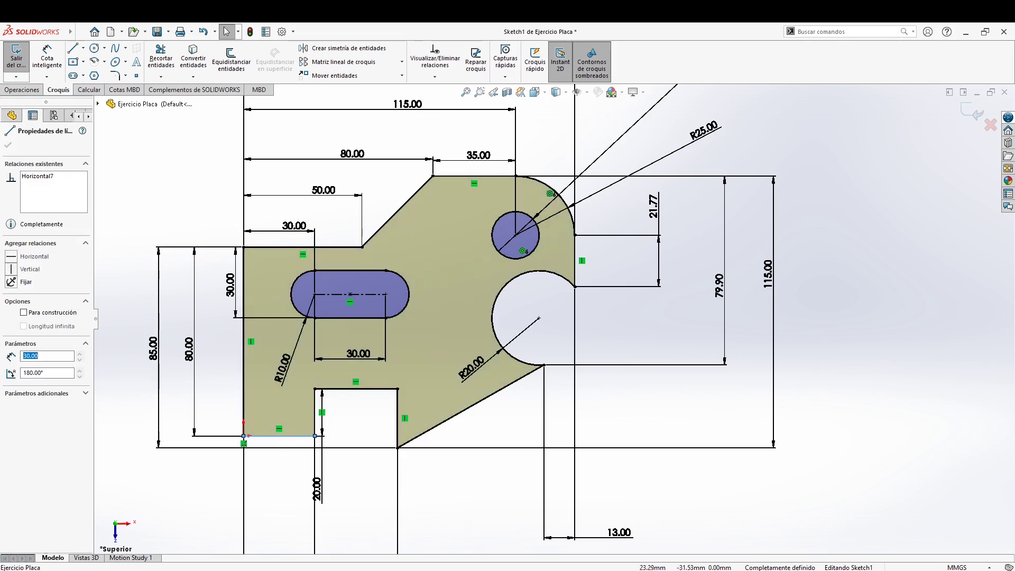
pyautogui.press('Escape')
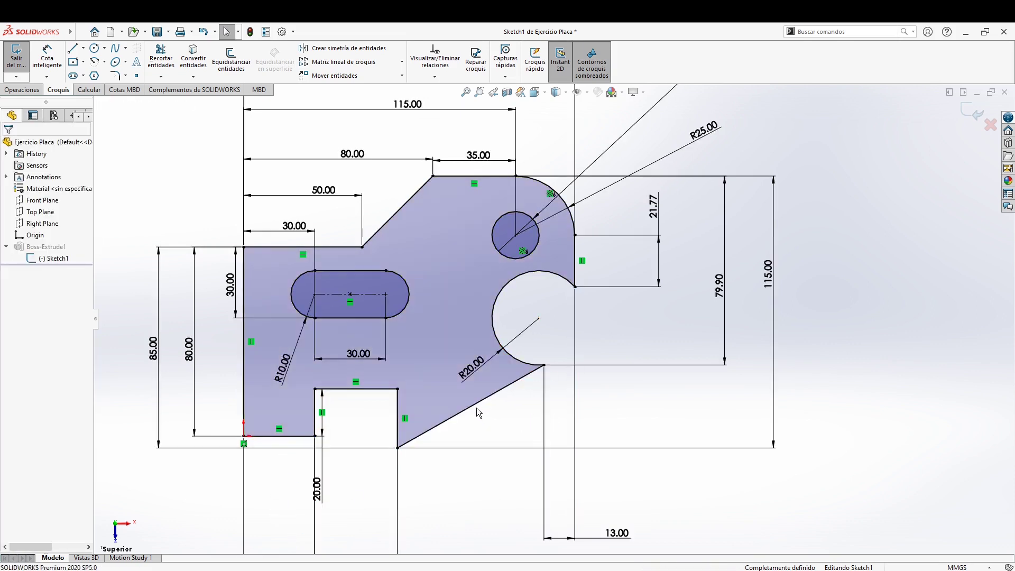
pyautogui.click(477, 414)
pyautogui.click(636, 391)
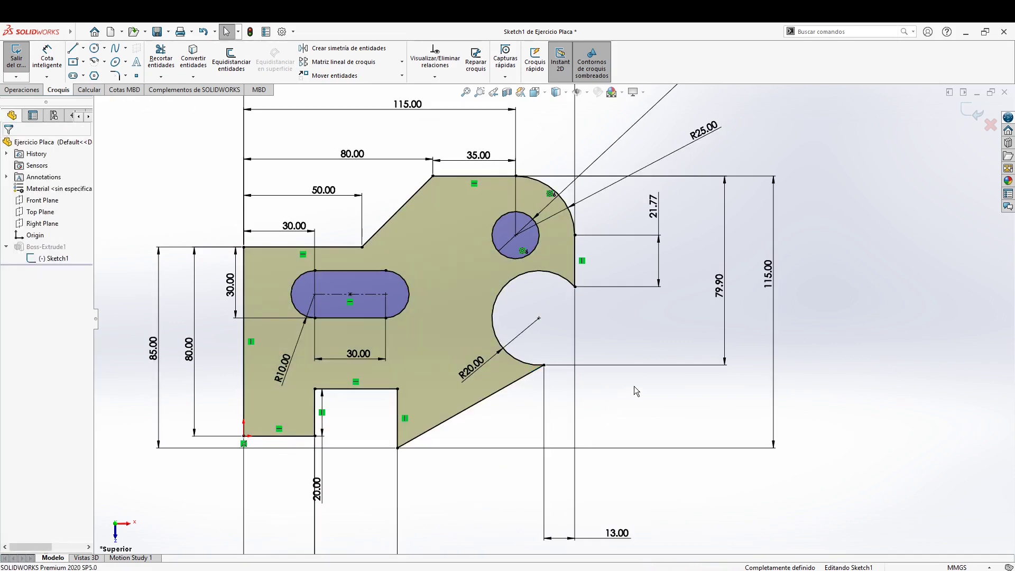